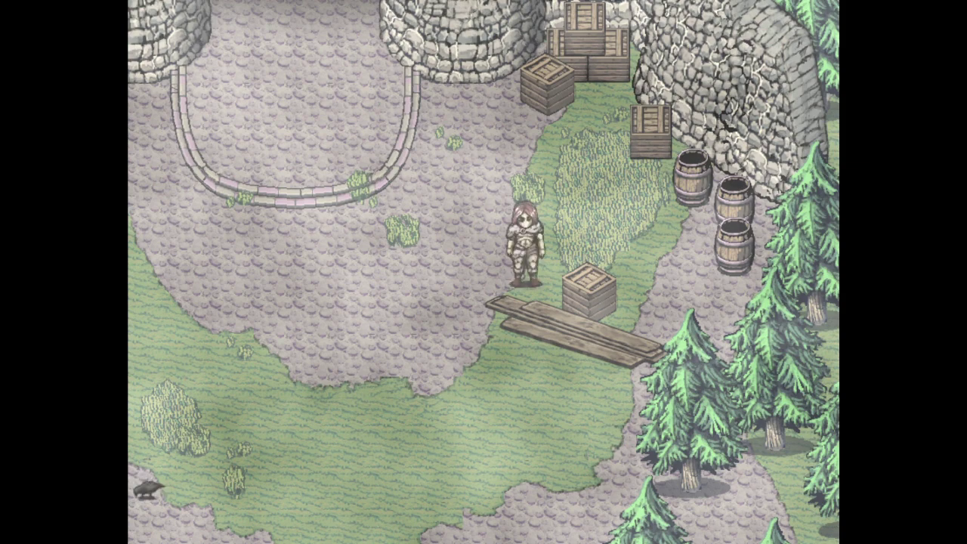
# Walk right onto the grass and search the first barrel and crate
pyautogui.press('Return')
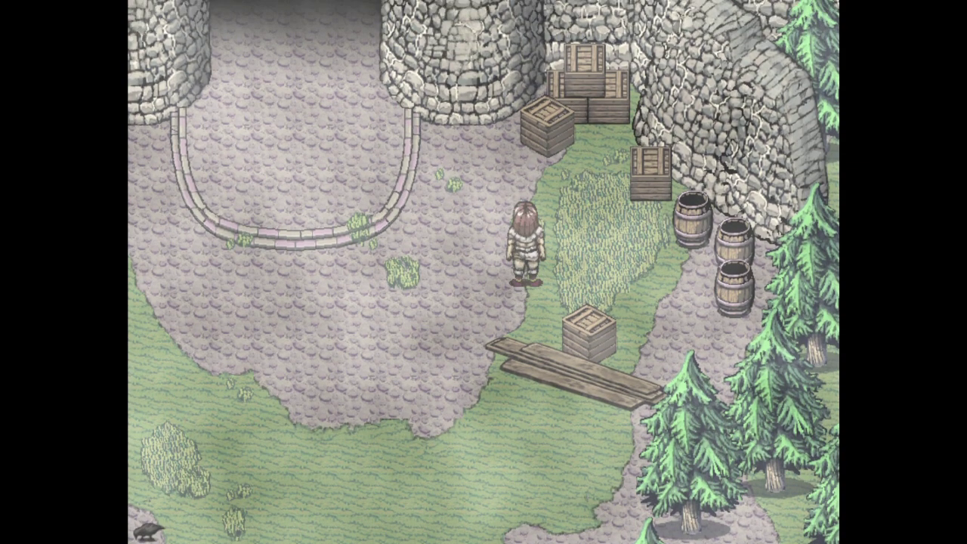
pyautogui.press('Right')
pyautogui.press('Return')
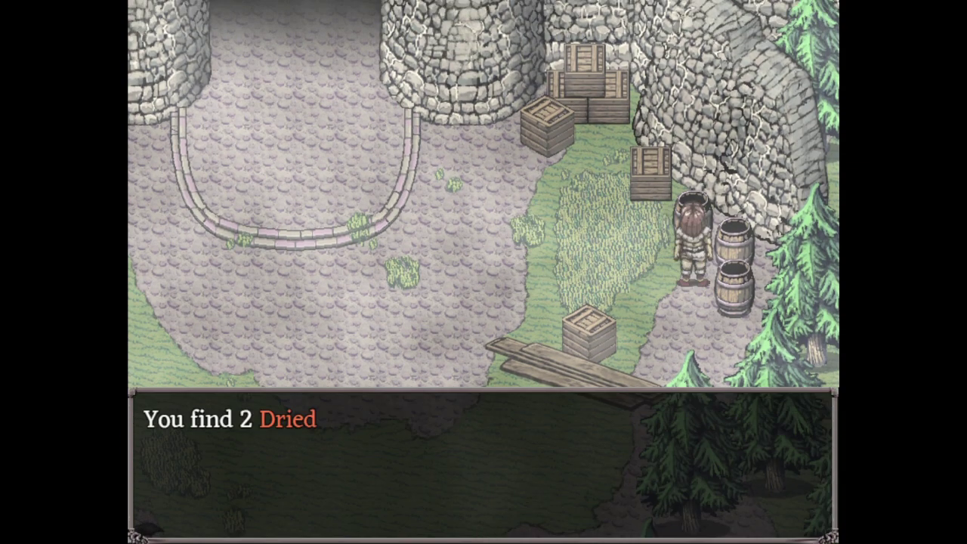
pyautogui.press('Left')
pyautogui.press('Up')
pyautogui.press('Return')
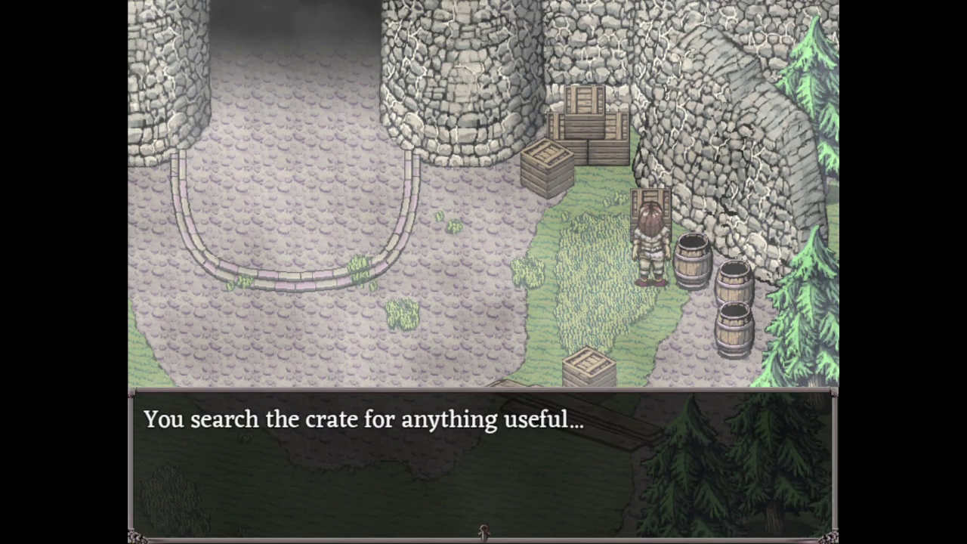
pyautogui.press('Return')
# Search the stacked crates by the wall, collecting silver coins and Nitroglycerin powder
pyautogui.press('Left')
pyautogui.press('Up')
pyautogui.press('Up')
pyautogui.press('Return')
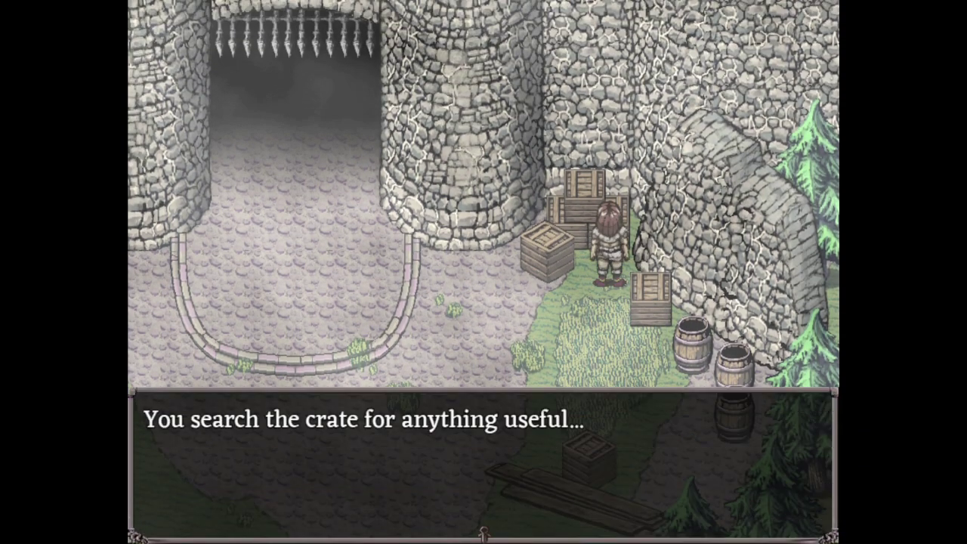
pyautogui.press('Return')
pyautogui.press('Return')
pyautogui.press('Left')
pyautogui.press('Return')
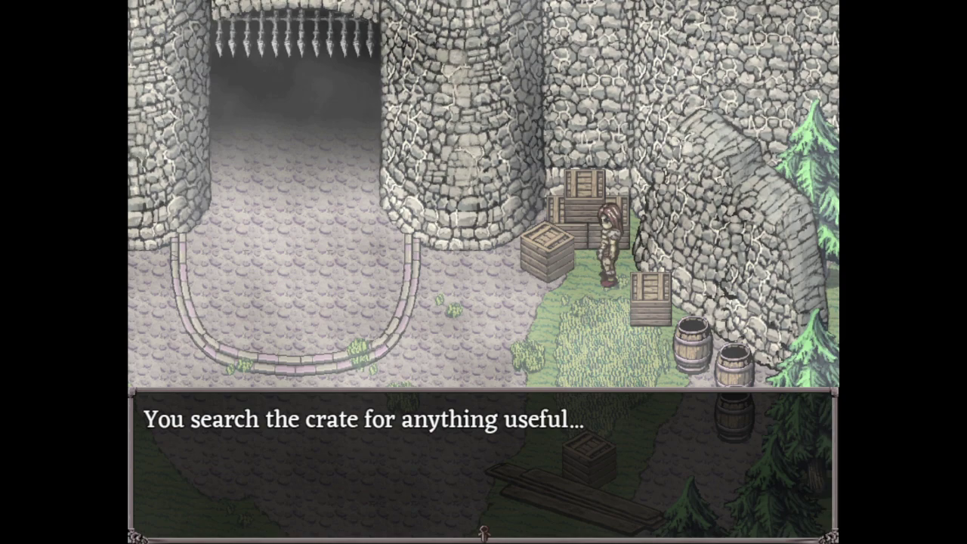
pyautogui.press('Return')
pyautogui.press('Return')
pyautogui.press('Down')
# Cross the courtyard left past the gate and search both barrels, finding a mushroom
pyautogui.press('Left')
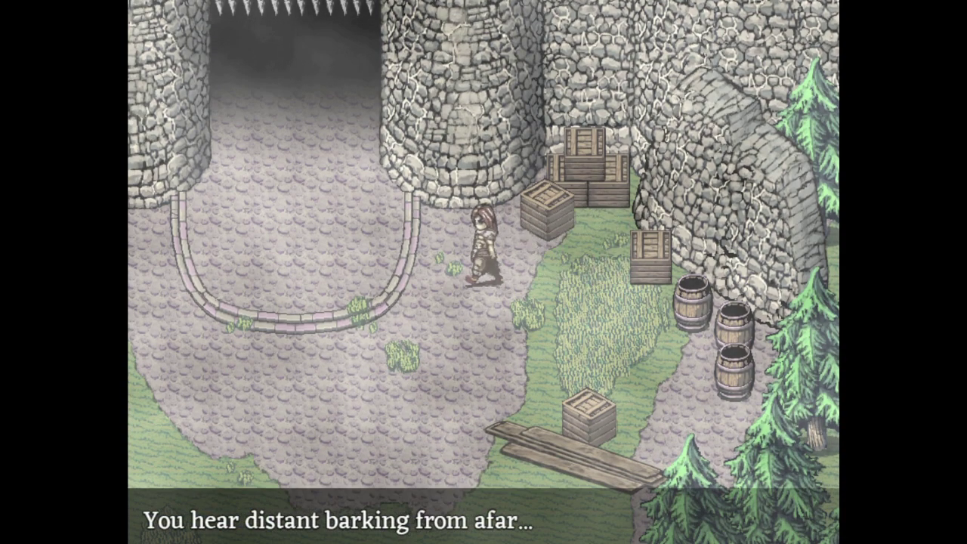
pyautogui.press('Left')
pyautogui.press('Left')
pyautogui.press('Left')
pyautogui.press('Left')
pyautogui.press('Left')
pyautogui.press('Left')
pyautogui.press('Left')
pyautogui.press('Left')
pyautogui.press('Left')
pyautogui.press('Left')
pyautogui.press('Left')
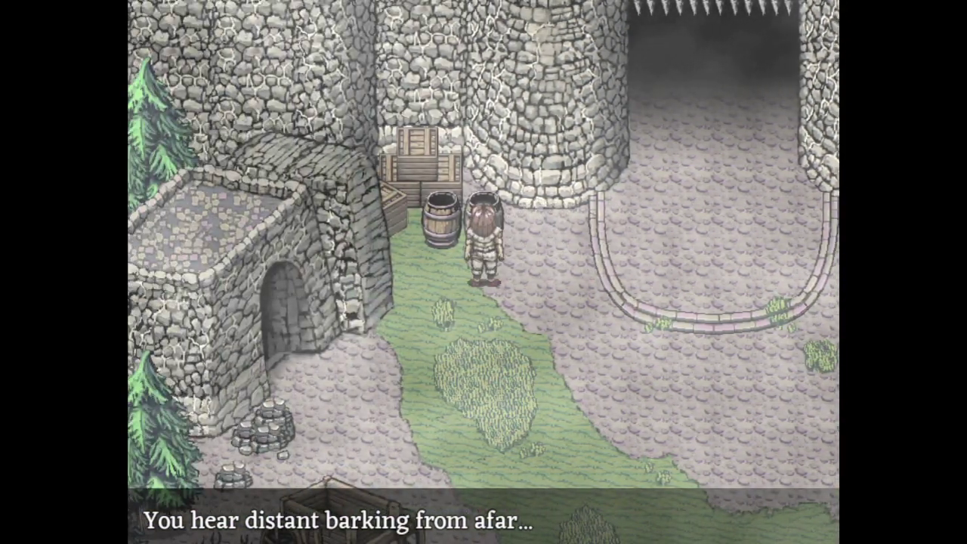
pyautogui.press('Up')
pyautogui.press('Return')
pyautogui.press('Return')
pyautogui.press('Return')
pyautogui.press('Left')
pyautogui.press('Return')
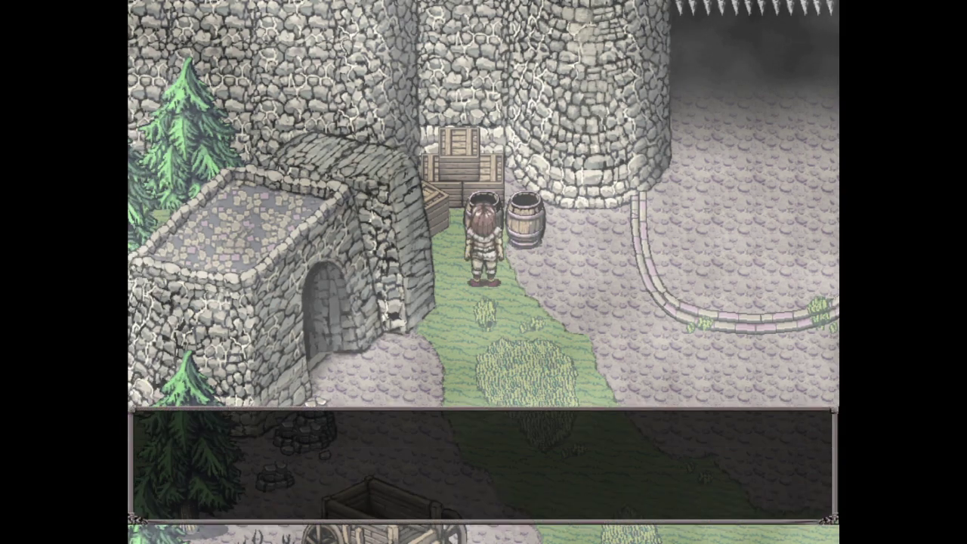
pyautogui.press('Return')
# Walk right from the barrels and north up to the spiked gate
pyautogui.press('Right')
pyautogui.press('Right')
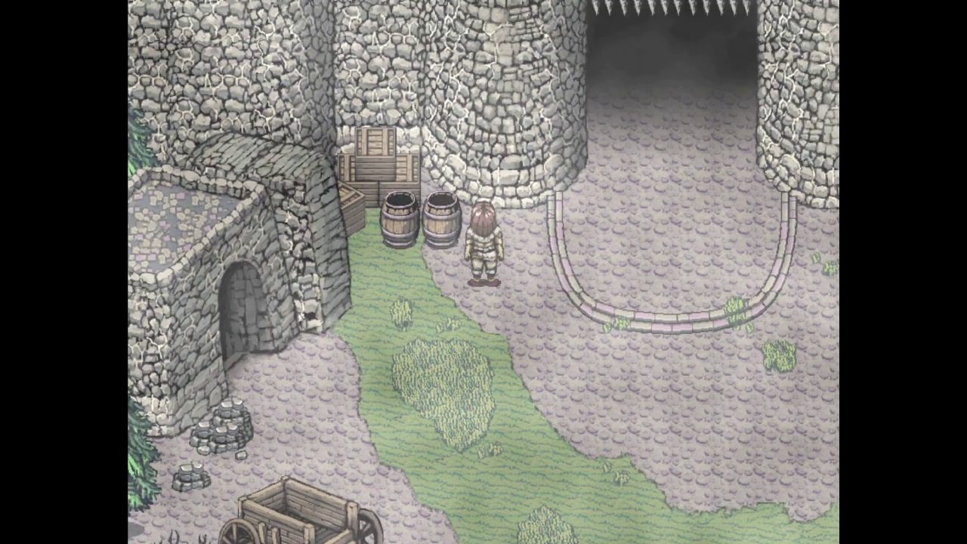
pyautogui.press('Right')
pyautogui.press('Right')
pyautogui.press('Right')
pyautogui.press('Right')
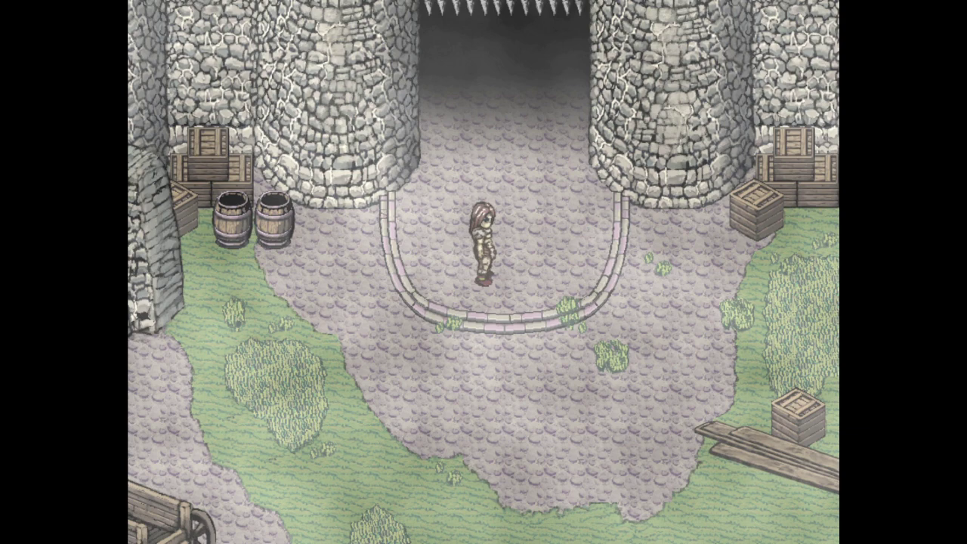
pyautogui.press('Up')
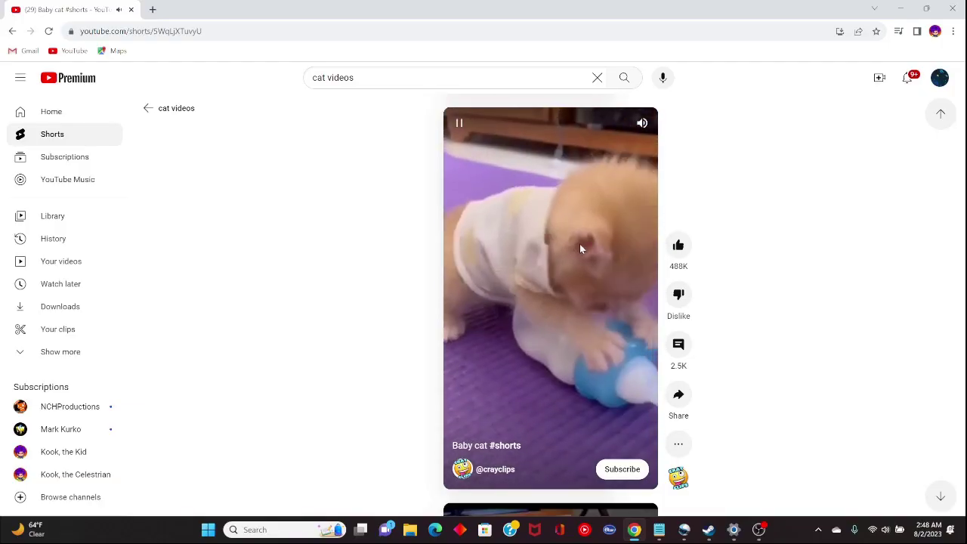
pyautogui.scroll(-1, 584, 248)
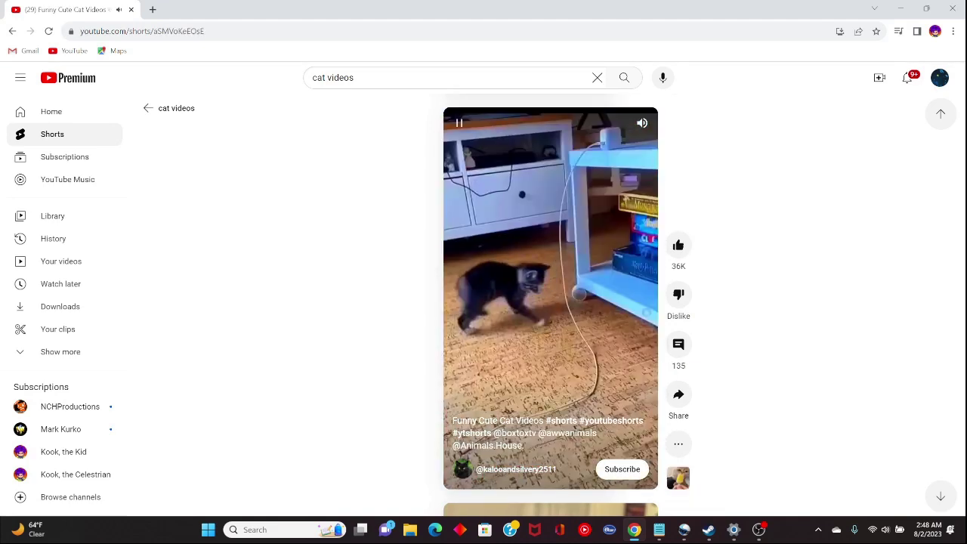
pyautogui.scroll(-1, 593, 219)
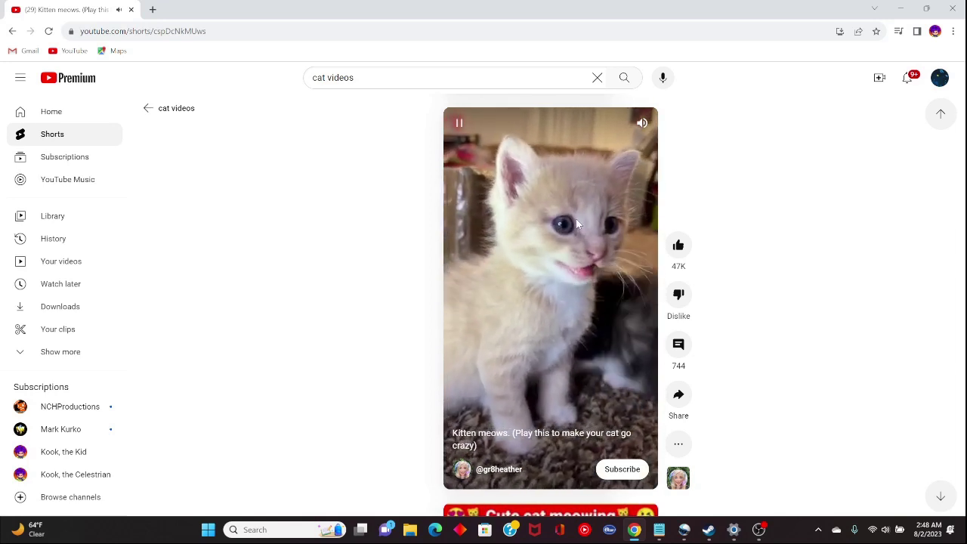
pyautogui.scroll(-1, 523, 189)
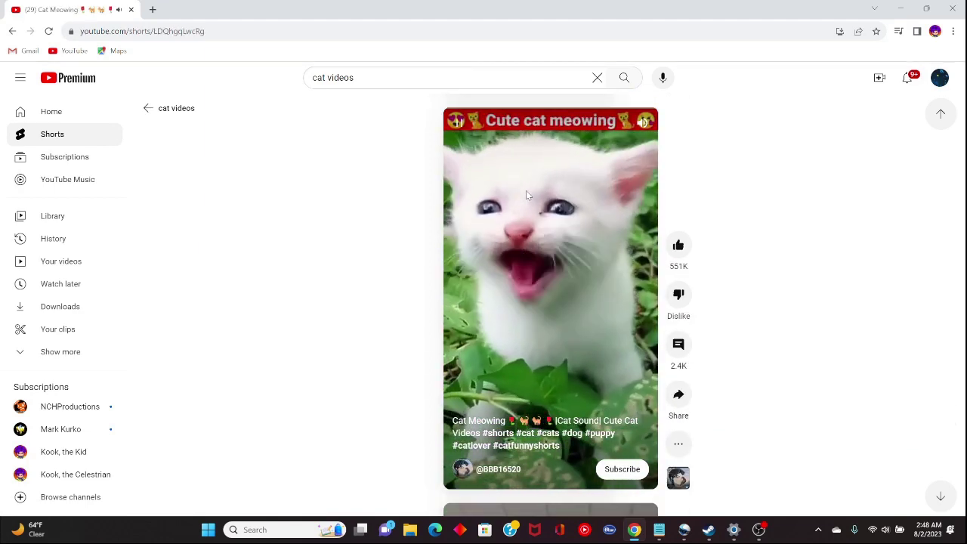
pyautogui.scroll(-1, 524, 195)
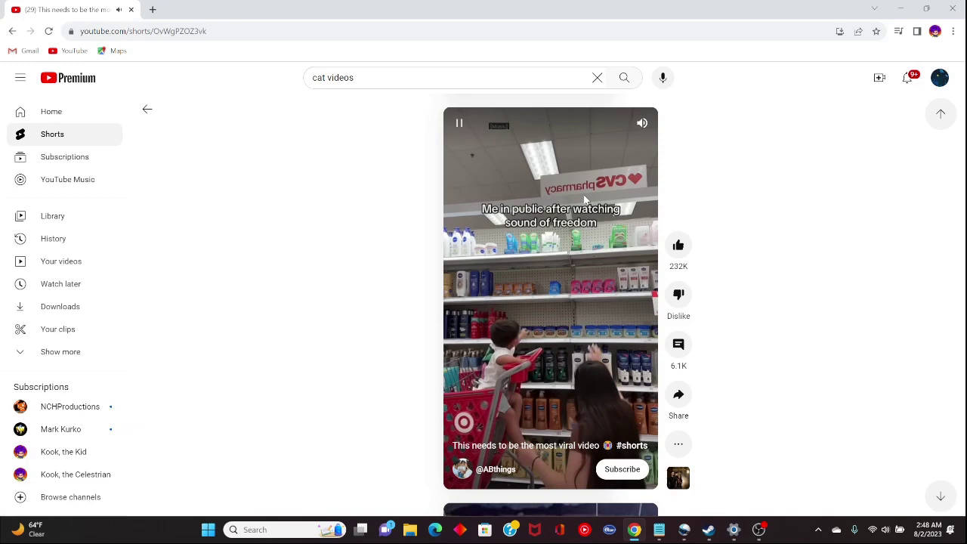
pyautogui.scroll(-1, 580, 195)
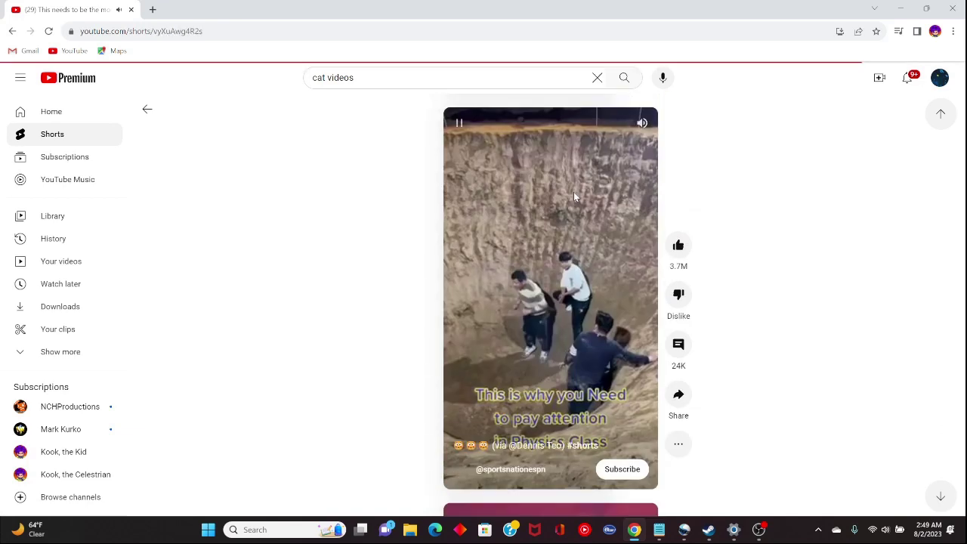
pyautogui.scroll(-1, 571, 196)
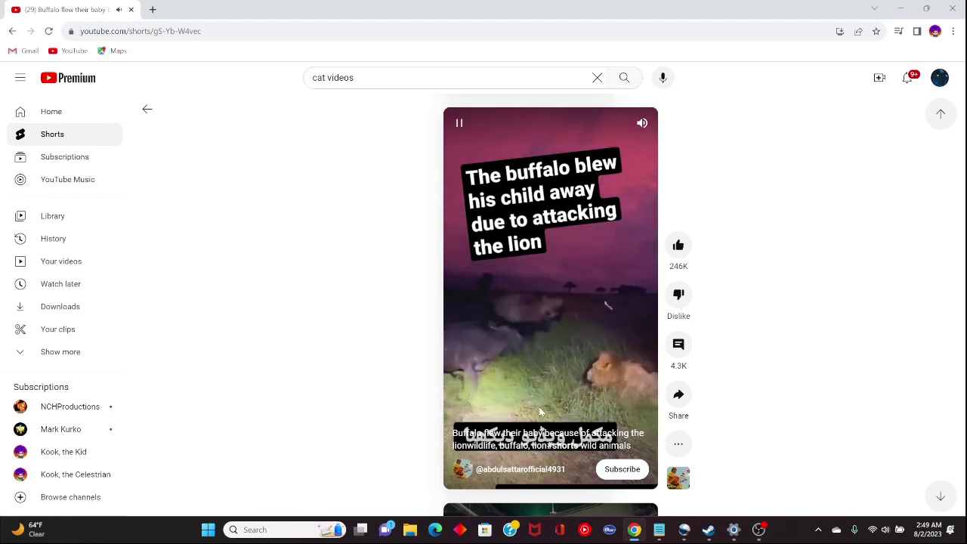
# Return from the Shorts feed to the cat videos search results
pyautogui.click(624, 77)
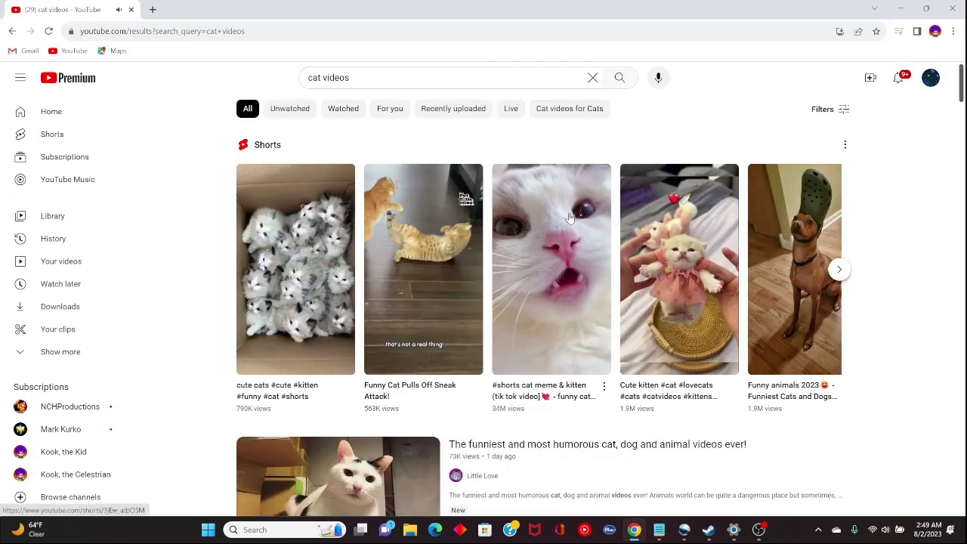
# Open the box-of-kittens cute cats Short from the search results
pyautogui.click(295, 275)
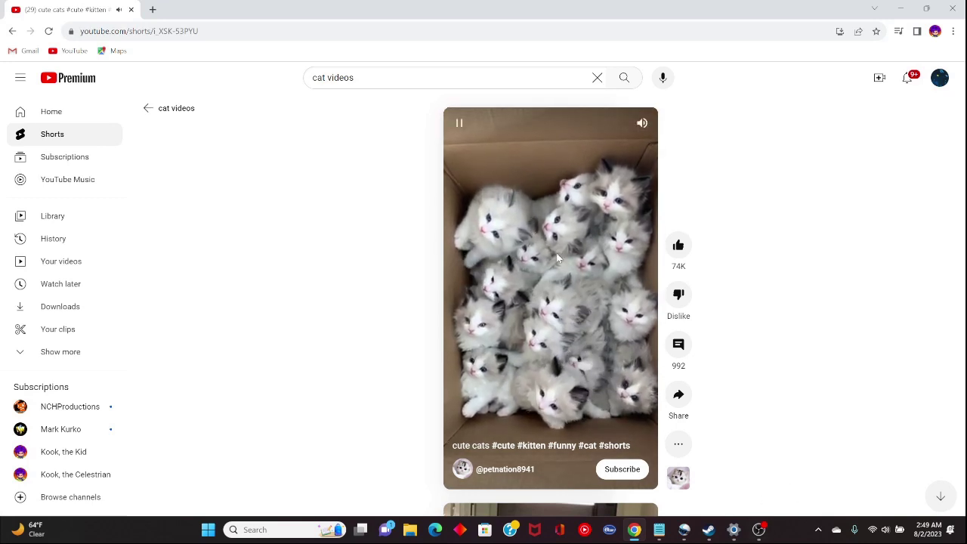
pyautogui.scroll(-1, 549, 272)
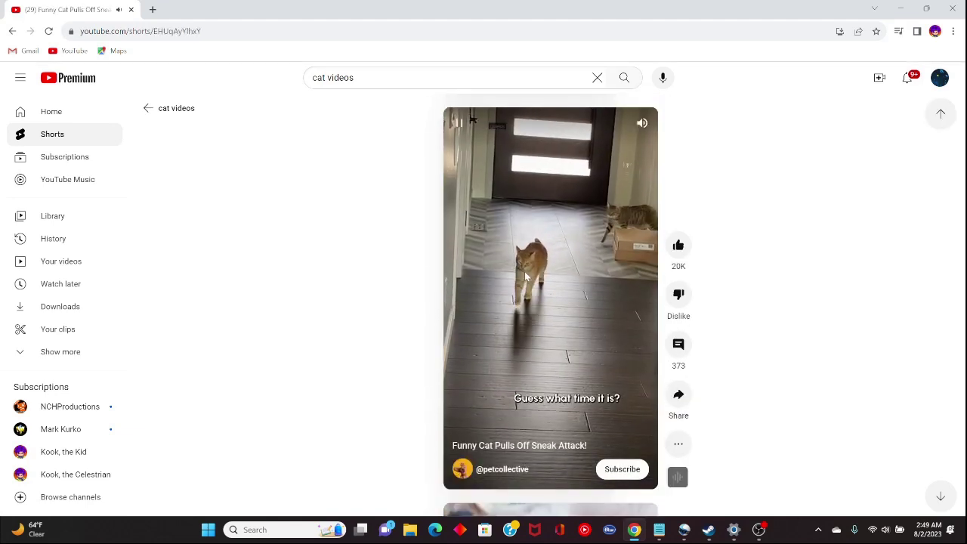
pyautogui.scroll(-1, 528, 283)
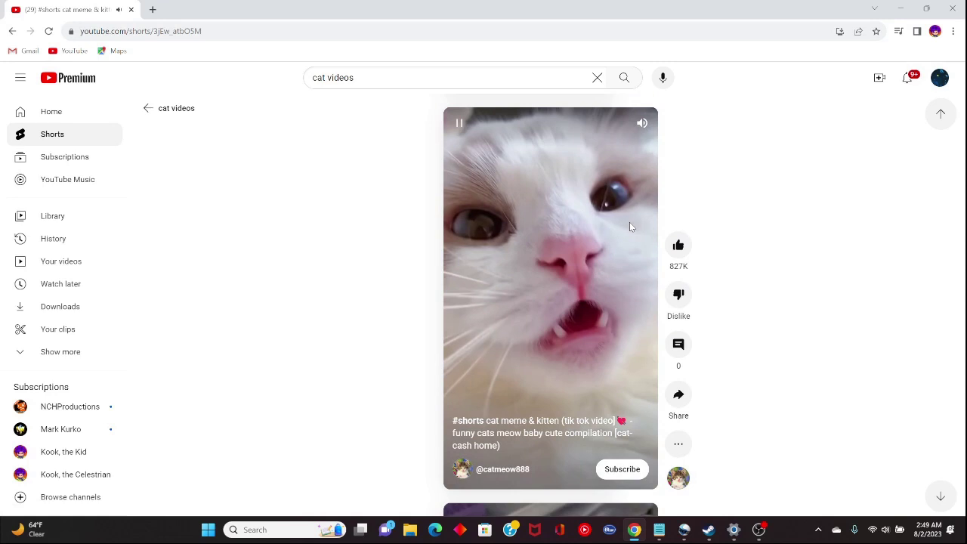
pyautogui.scroll(1, 633, 213)
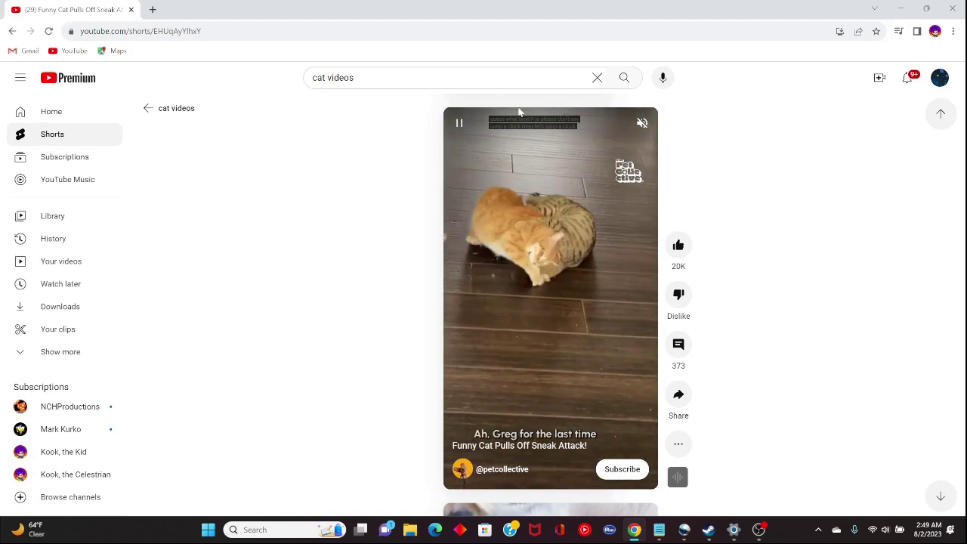
# Play 'Videos for Cats to Watch - 8 Hour Birds Bonanza' from about 1:47:48
pyautogui.click(170, 108)
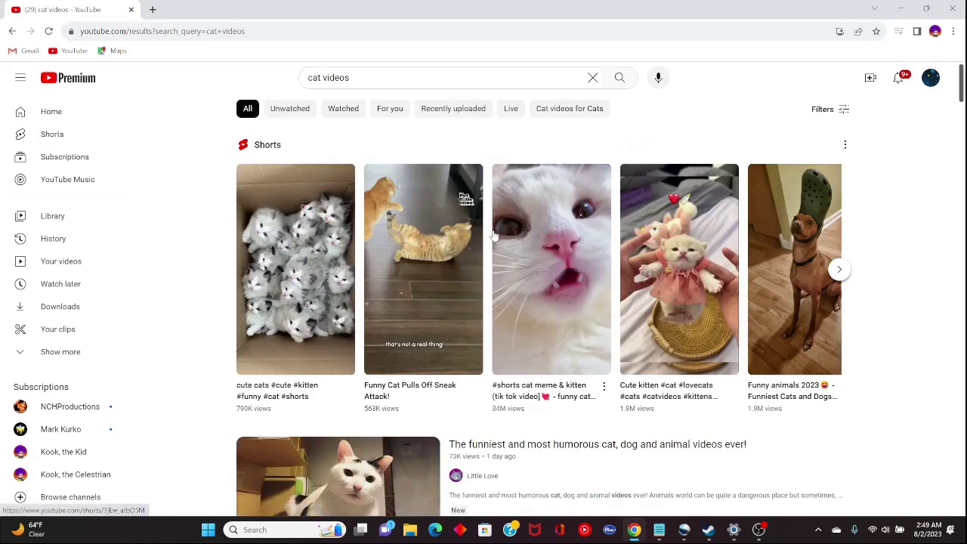
pyautogui.scroll(-3, 457, 221)
pyautogui.scroll(-2, 424, 212)
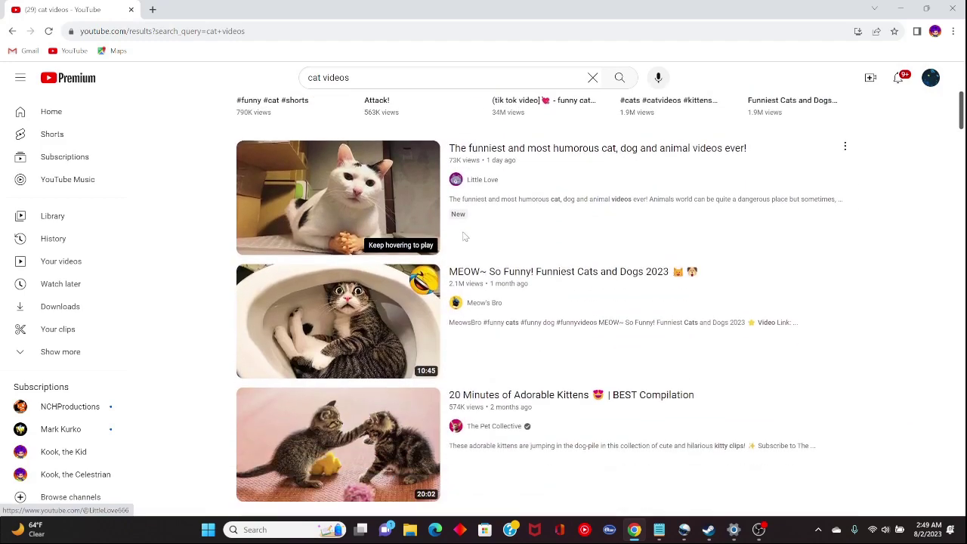
pyautogui.scroll(-2, 392, 169)
pyautogui.scroll(-1, 397, 177)
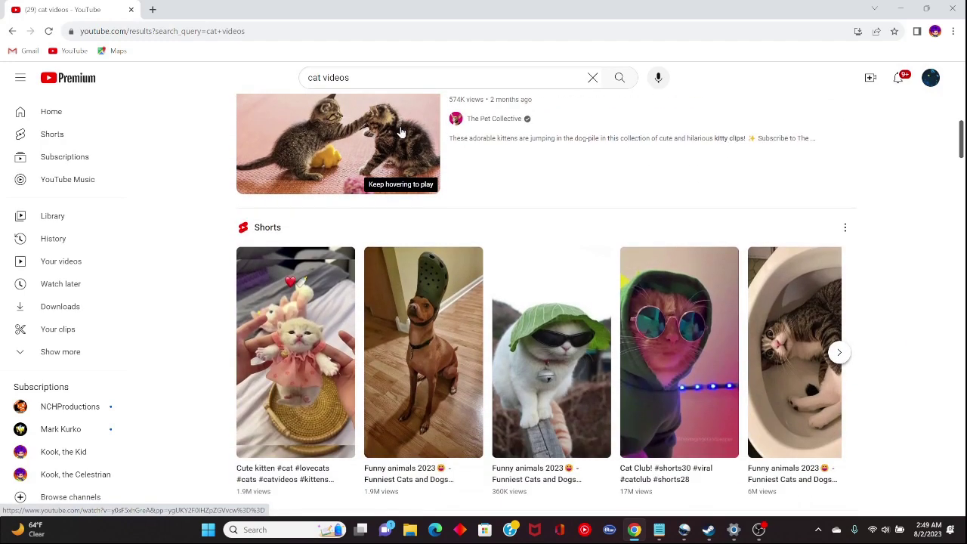
pyautogui.scroll(-1, 400, 184)
pyautogui.scroll(-2, 392, 129)
pyautogui.scroll(-1, 392, 129)
pyautogui.scroll(-1, 395, 126)
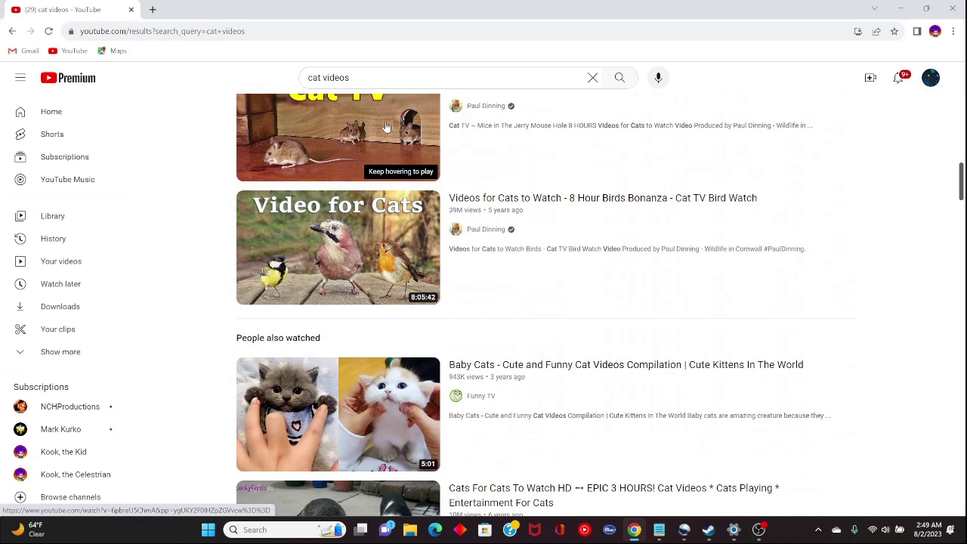
pyautogui.scroll(-1, 416, 143)
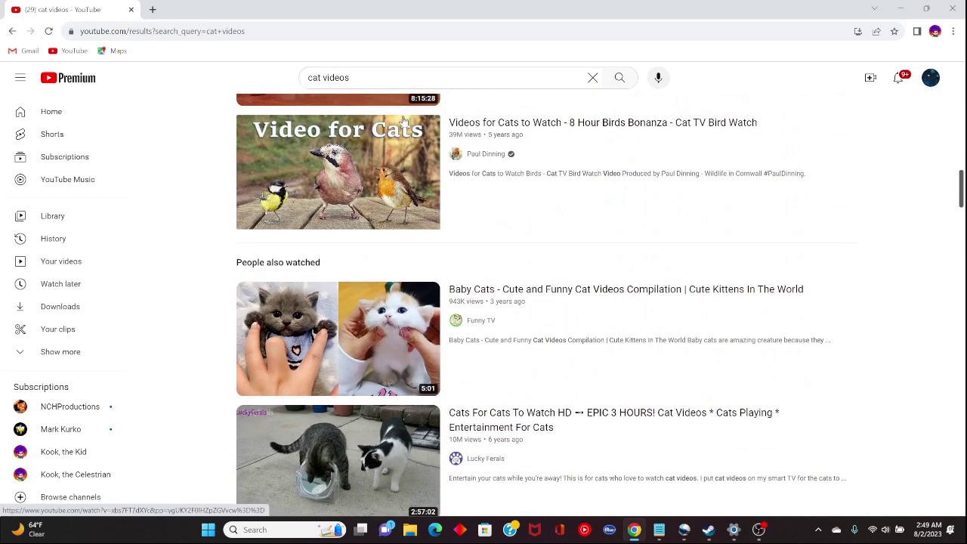
pyautogui.moveTo(338, 171)
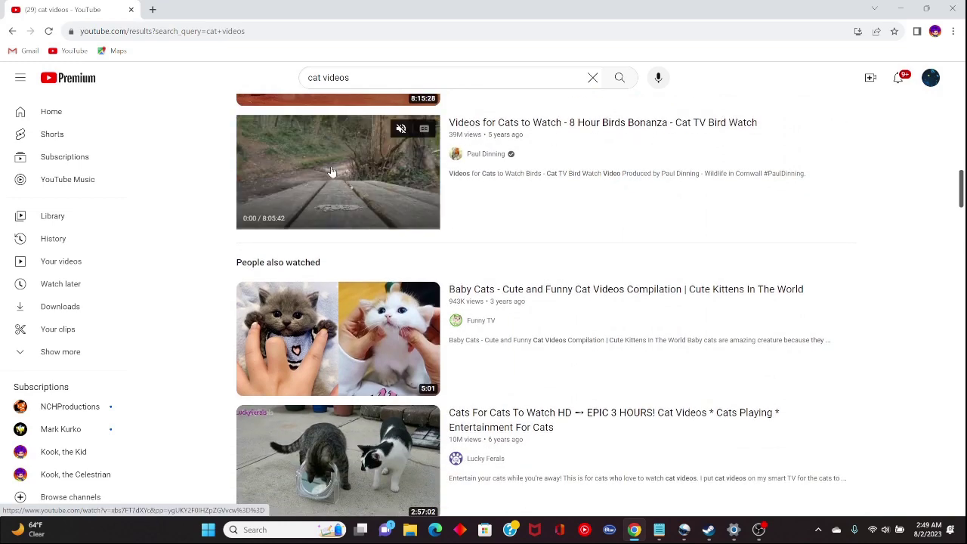
pyautogui.click(341, 160)
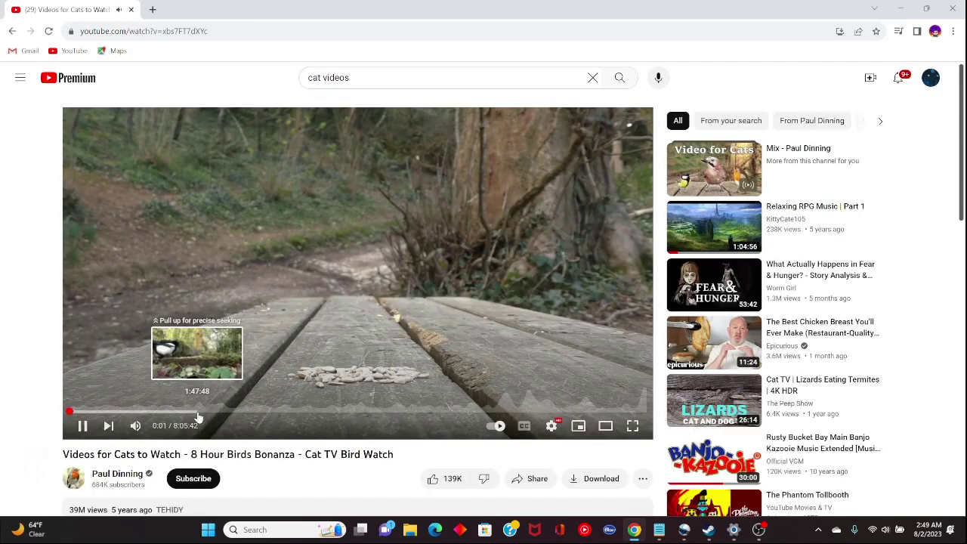
pyautogui.click(198, 412)
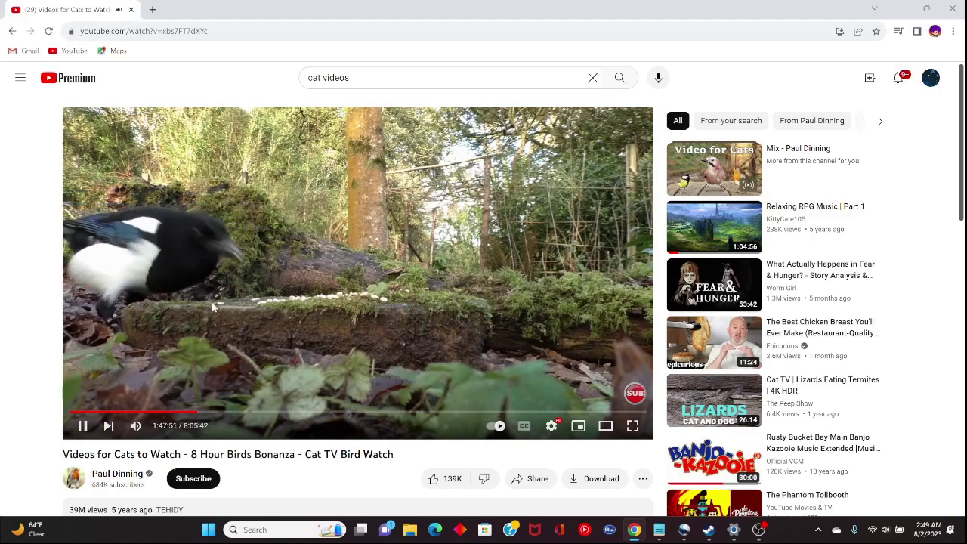
pyautogui.hotkey('alt', 'Left')
pyautogui.scroll(-2, 420, 322)
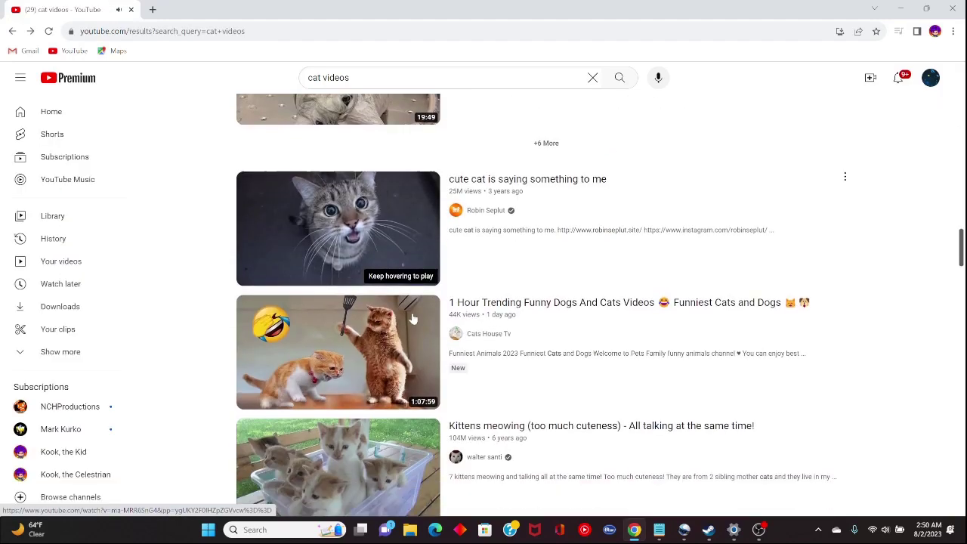
pyautogui.scroll(-3, 420, 323)
pyautogui.scroll(-3, 412, 314)
pyautogui.scroll(-2, 405, 307)
pyautogui.scroll(-1, 404, 307)
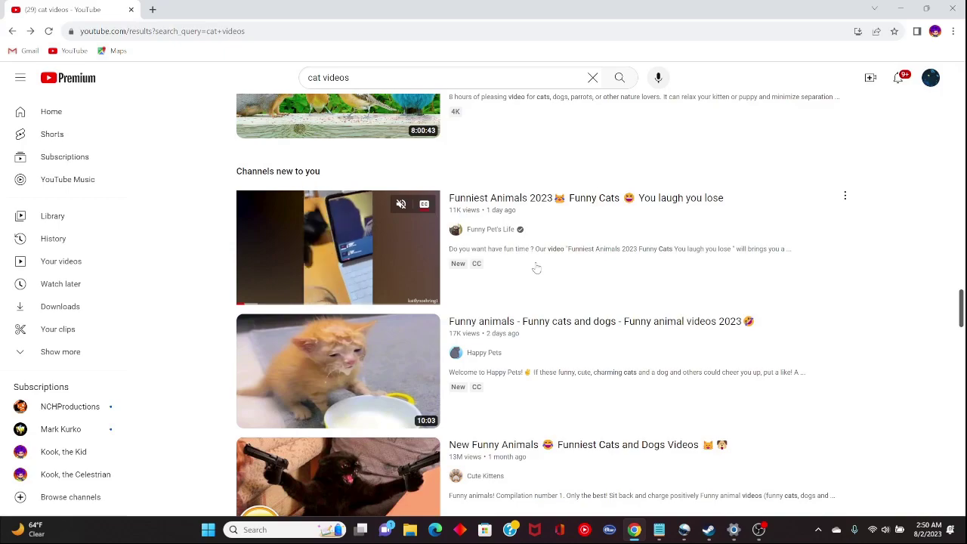
pyautogui.scroll(2, 536, 268)
pyautogui.scroll(4, 476, 317)
pyautogui.scroll(3, 453, 310)
pyautogui.scroll(2, 423, 301)
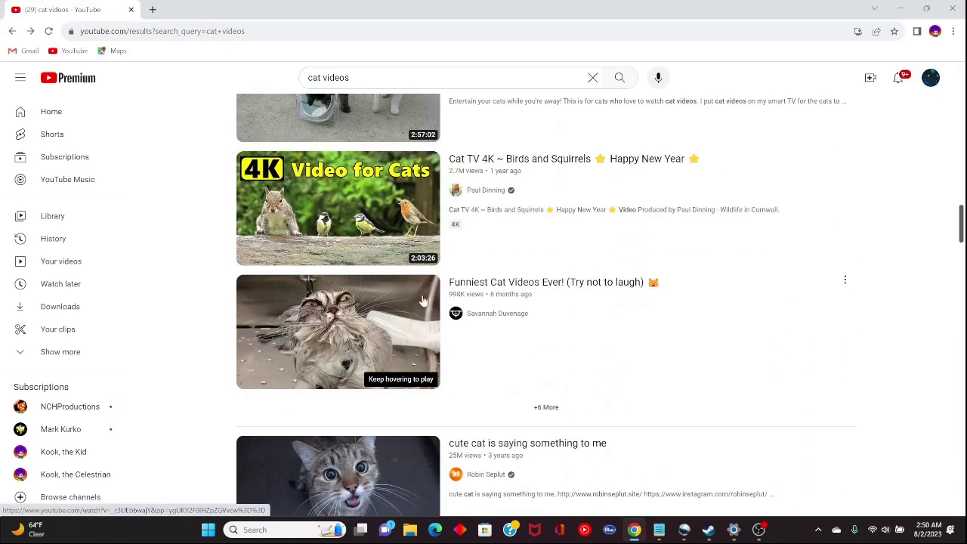
pyautogui.scroll(3, 421, 300)
pyautogui.scroll(3, 417, 300)
pyautogui.scroll(3, 412, 299)
pyautogui.scroll(3, 408, 298)
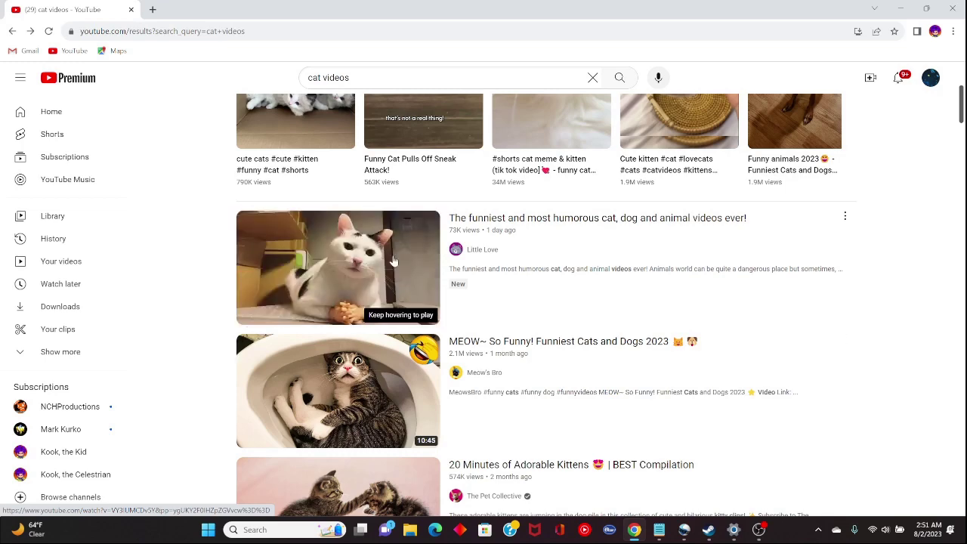
pyautogui.scroll(3, 392, 267)
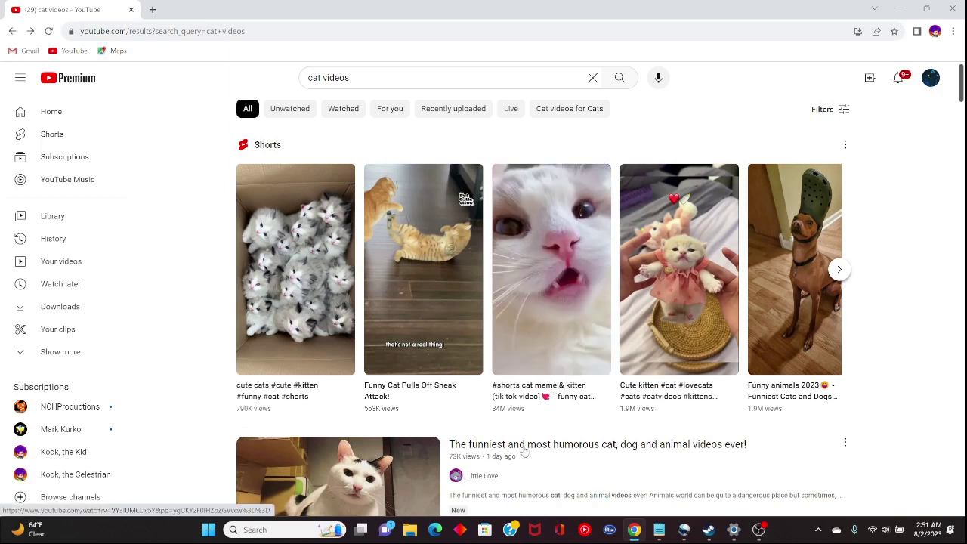
pyautogui.scroll(-3, 507, 298)
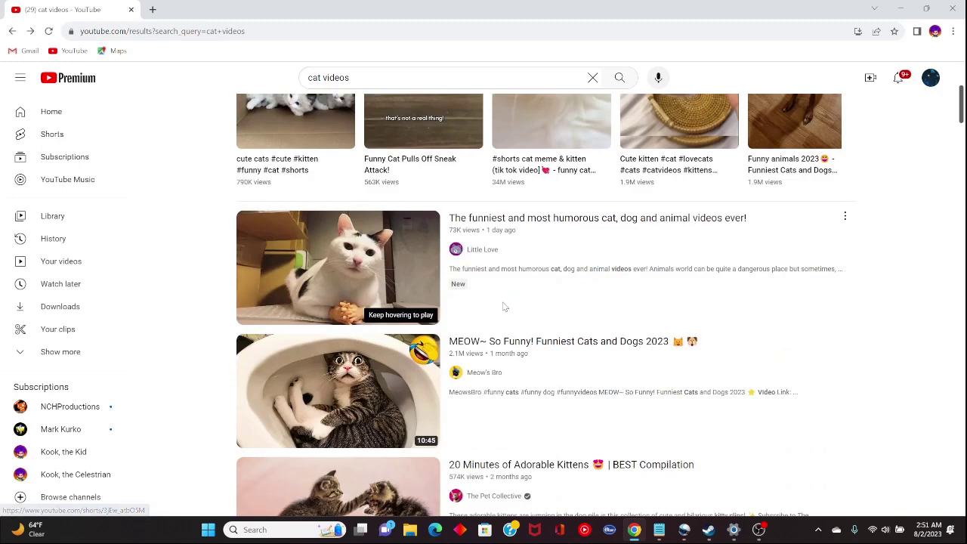
pyautogui.scroll(-2, 506, 298)
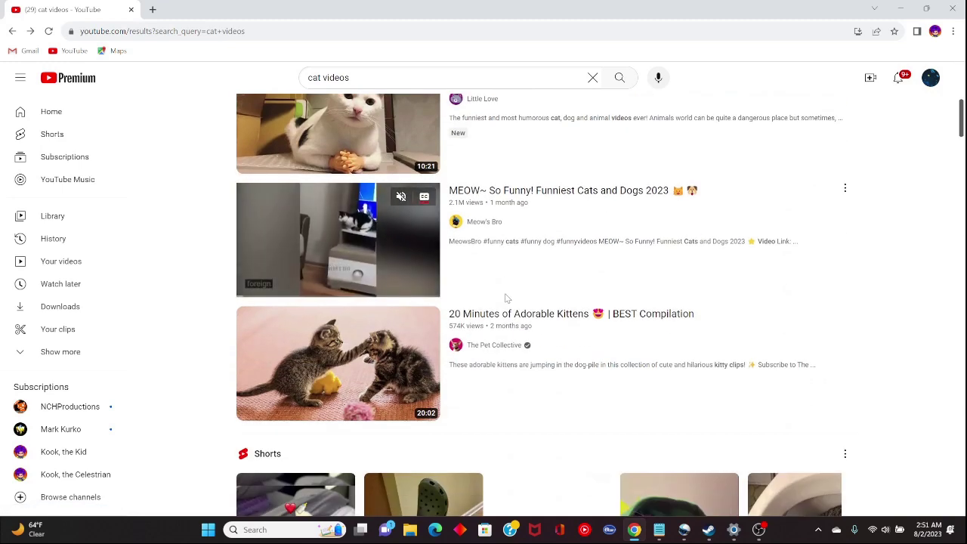
pyautogui.scroll(-2, 506, 290)
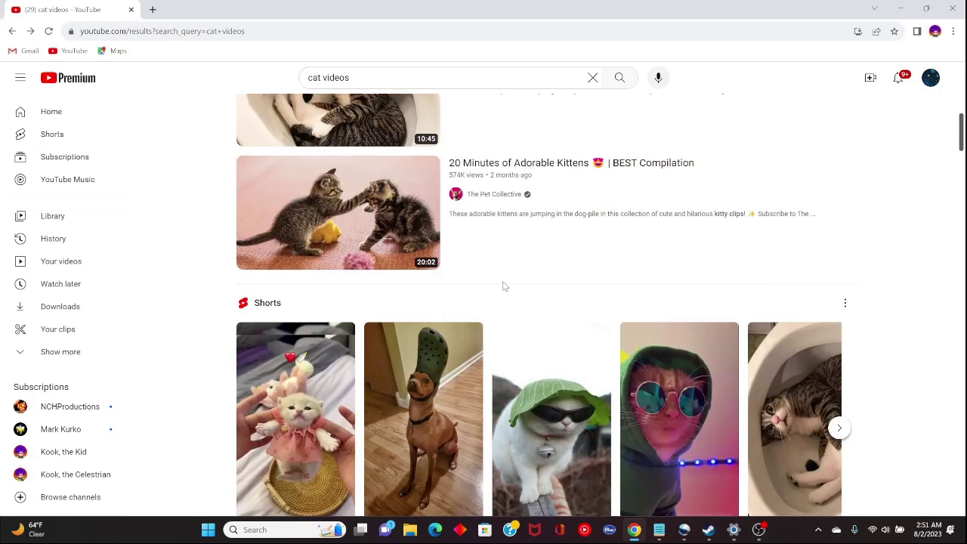
pyautogui.scroll(-2, 505, 283)
pyautogui.scroll(-2, 505, 284)
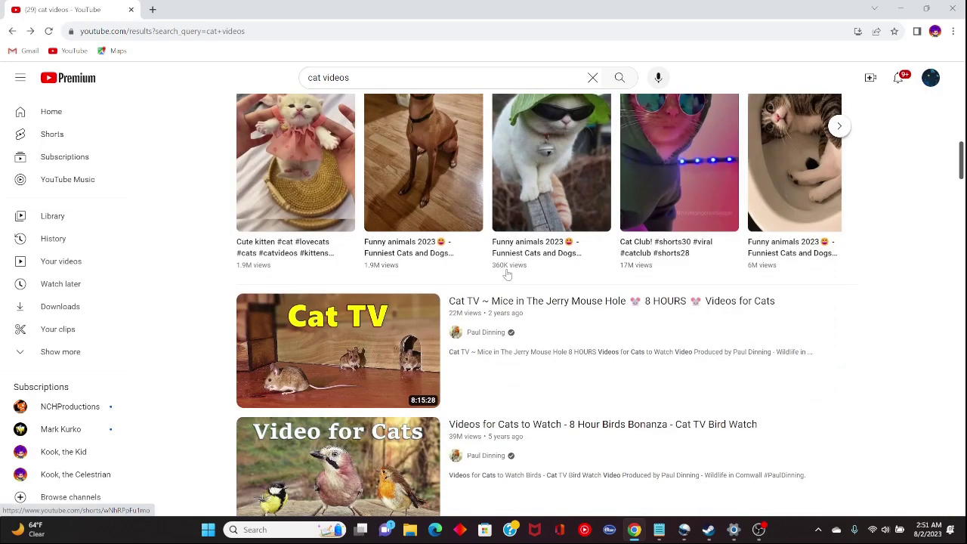